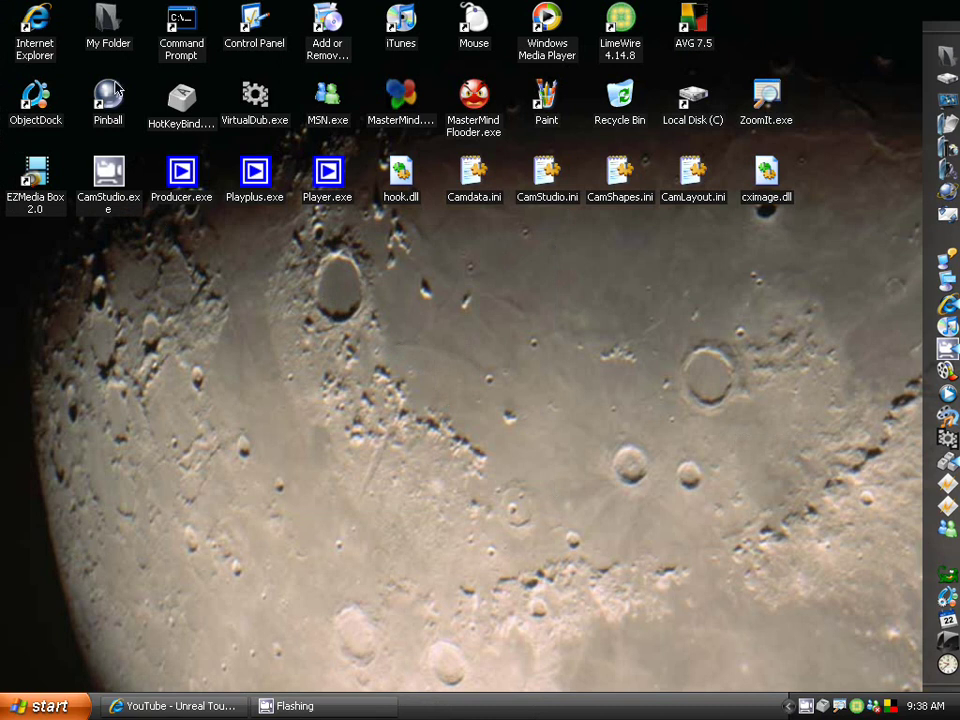
- Box-select the desktop icon rows in several sweeps, clearing the selection between them
{"action": "left_click_drag", "start_coordinate": [2, 5], "coordinate": [331, 270]}
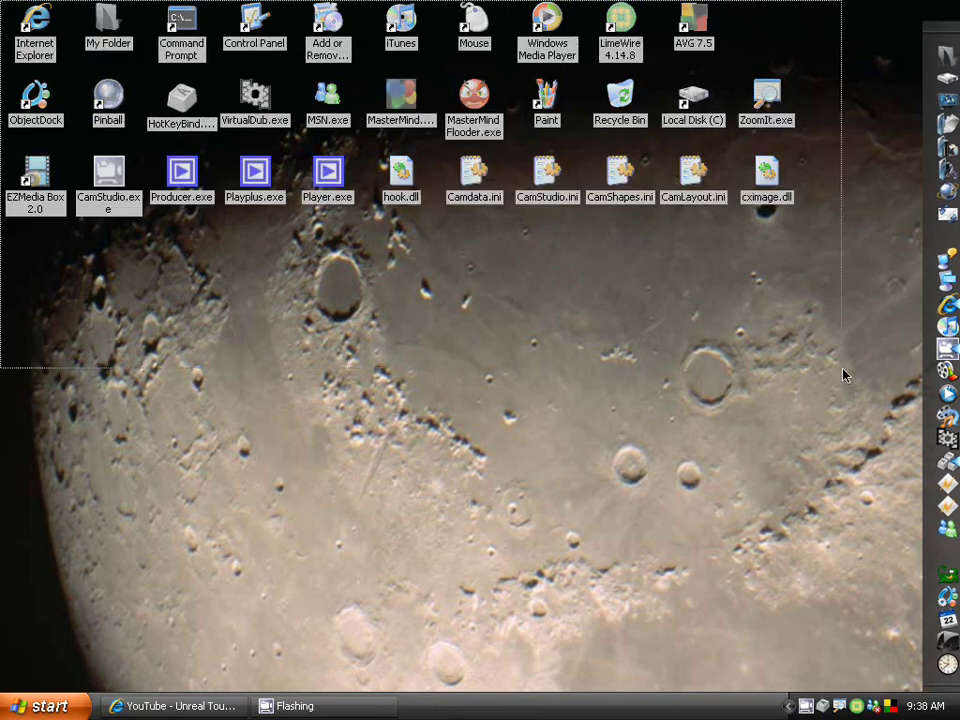
{"action": "left_click", "coordinate": [811, 296]}
{"action": "left_click_drag", "start_coordinate": [852, 3], "coordinate": [808, 311]}
{"action": "left_click_drag", "start_coordinate": [806, 2], "coordinate": [81, 370]}
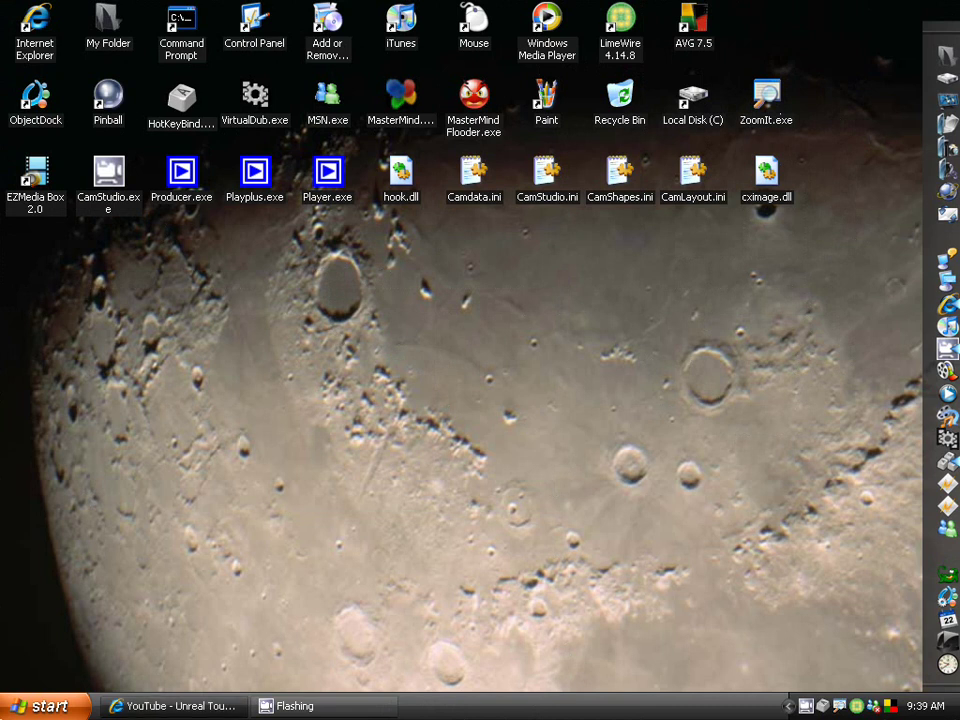
{"action": "left_click_drag", "start_coordinate": [2, 9], "coordinate": [834, 225]}
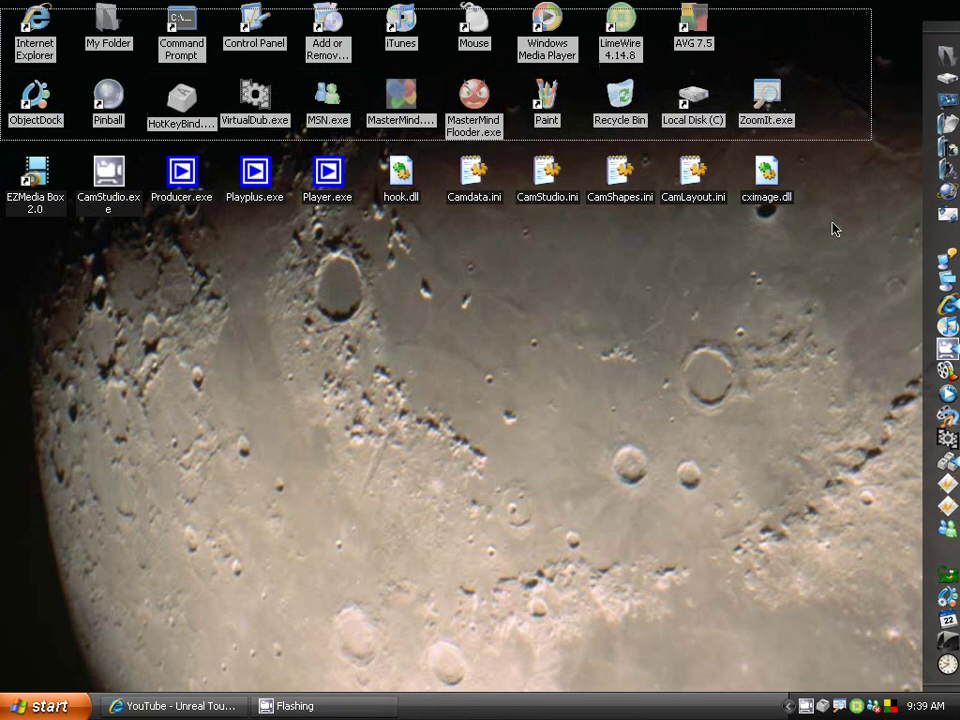
{"action": "left_click", "coordinate": [830, 235]}
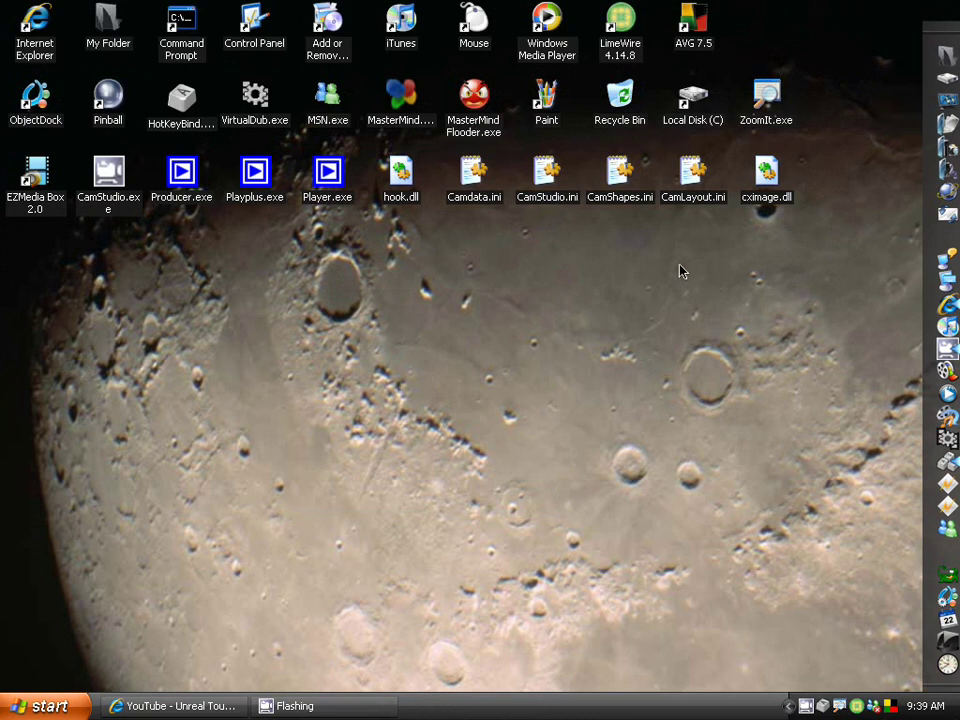
{"action": "right_click", "coordinate": [625, 284]}
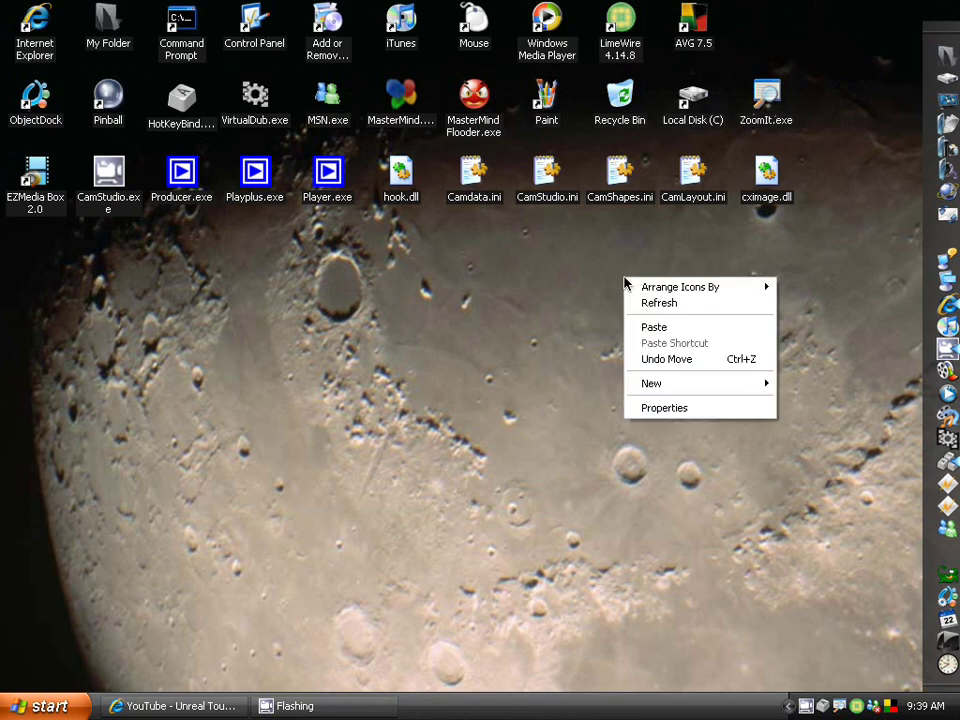
{"action": "mouse_move", "coordinate": [677, 289]}
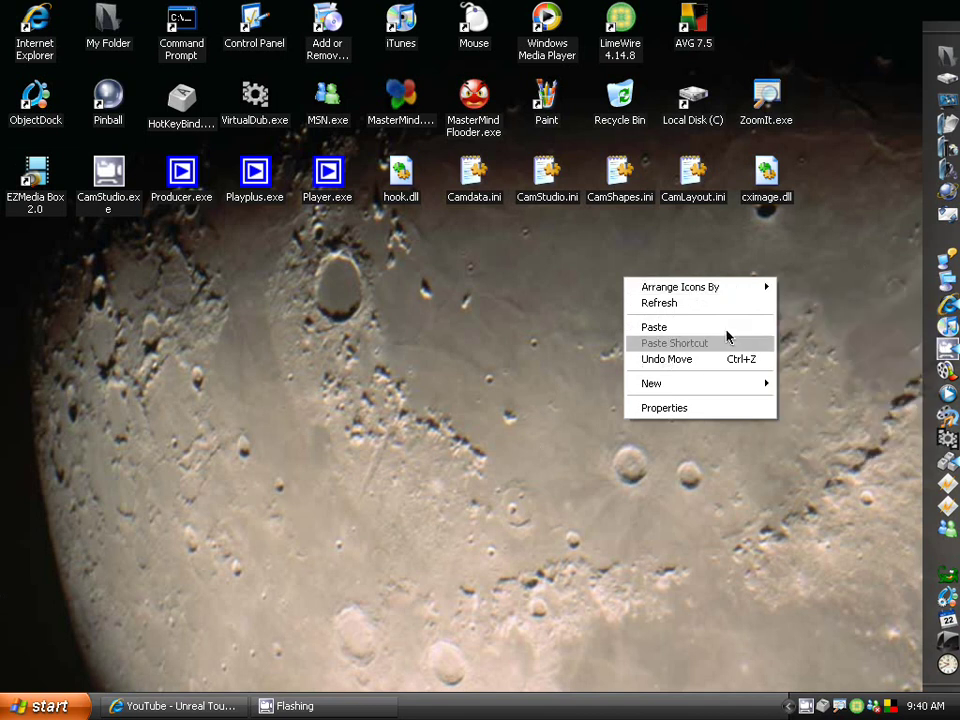
- Move cximage.dll onto CamLayout.ini's spot, then enable Arrange Icons By > Align to Grid
{"action": "left_click", "coordinate": [737, 265]}
{"action": "left_click_drag", "start_coordinate": [770, 205], "coordinate": [718, 212]}
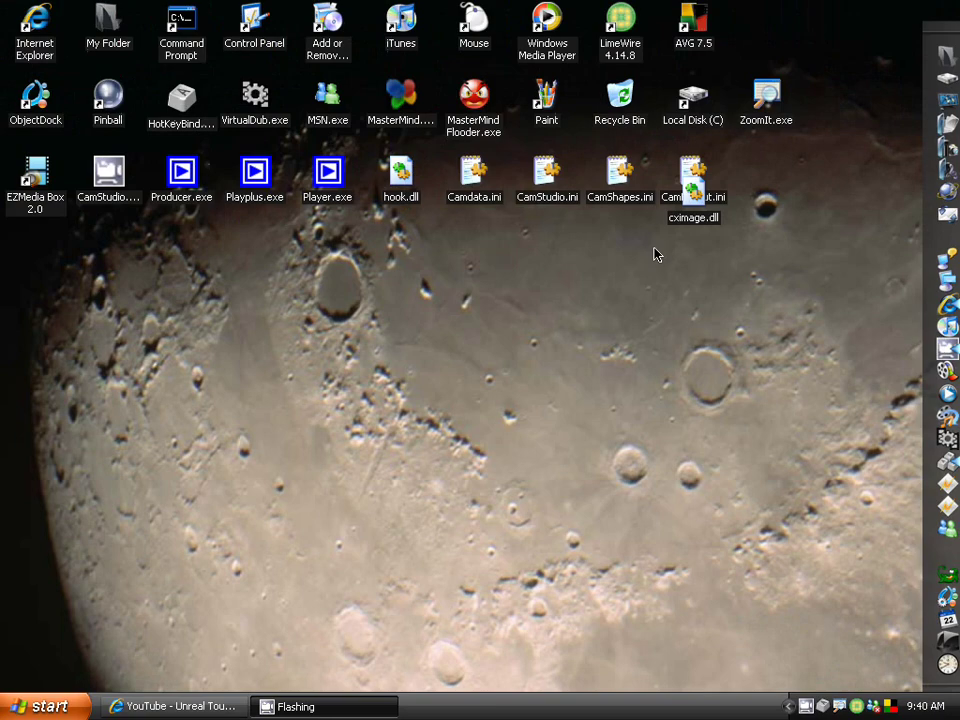
{"action": "right_click", "coordinate": [484, 369]}
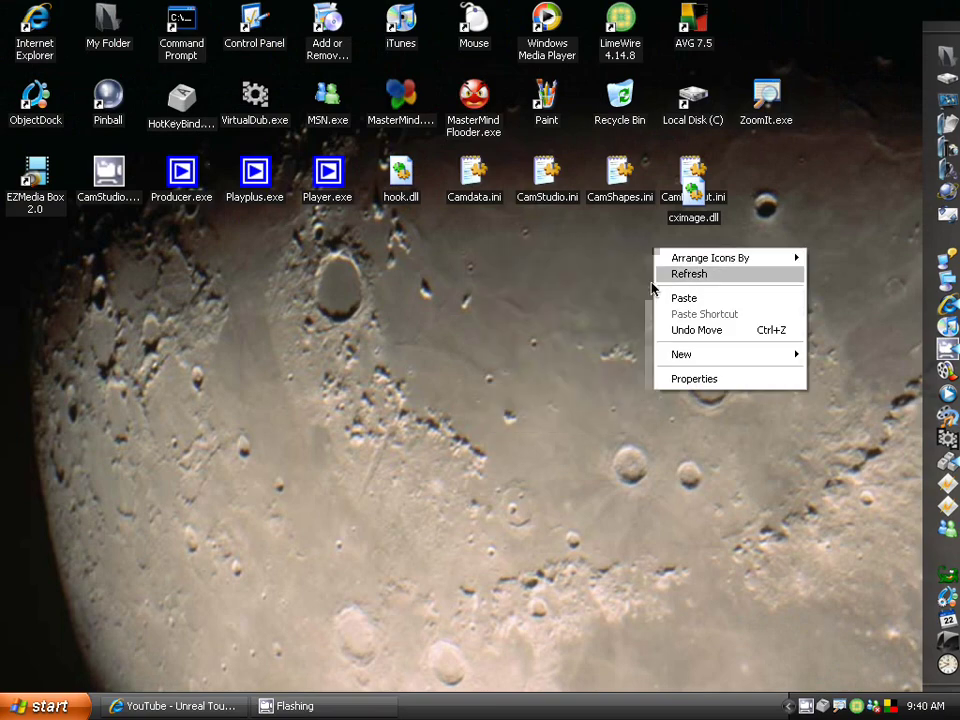
{"action": "mouse_move", "coordinate": [750, 253]}
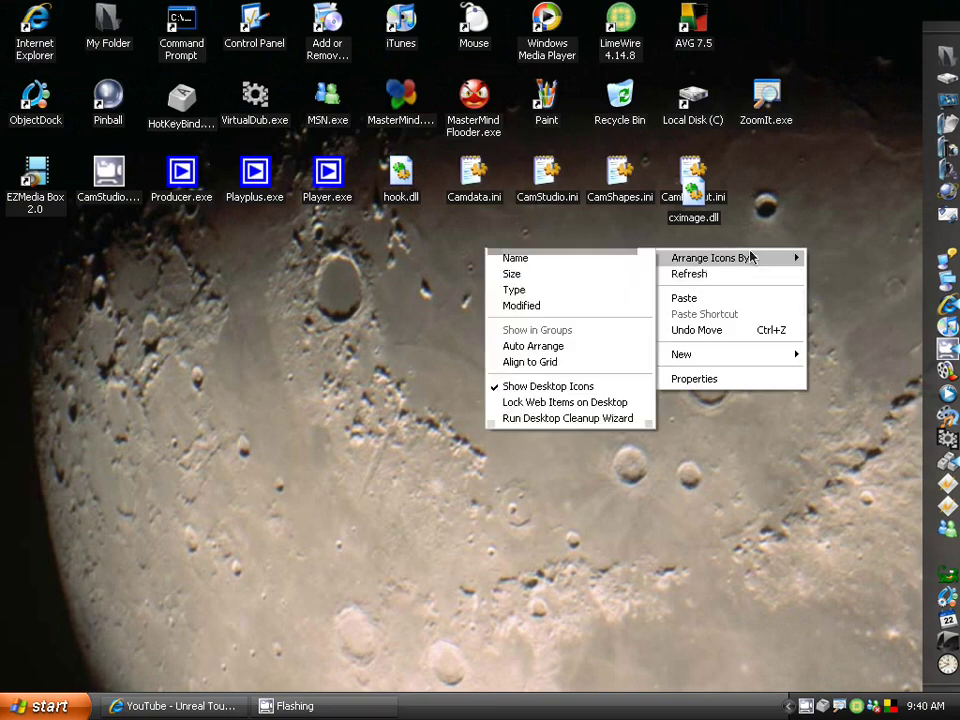
{"action": "left_click", "coordinate": [567, 361]}
- Drag cximage.dll back so it snaps beside CamLayout.ini at the third row's end
{"action": "left_click_drag", "start_coordinate": [705, 258], "coordinate": [778, 192]}
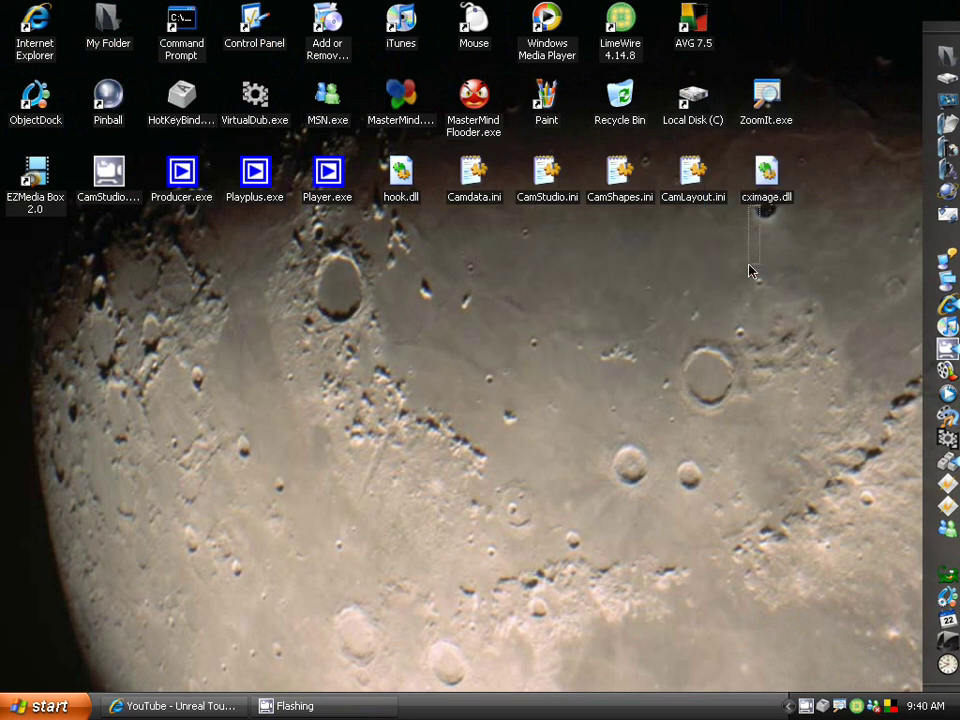
{"action": "left_click_drag", "start_coordinate": [762, 190], "coordinate": [712, 280]}
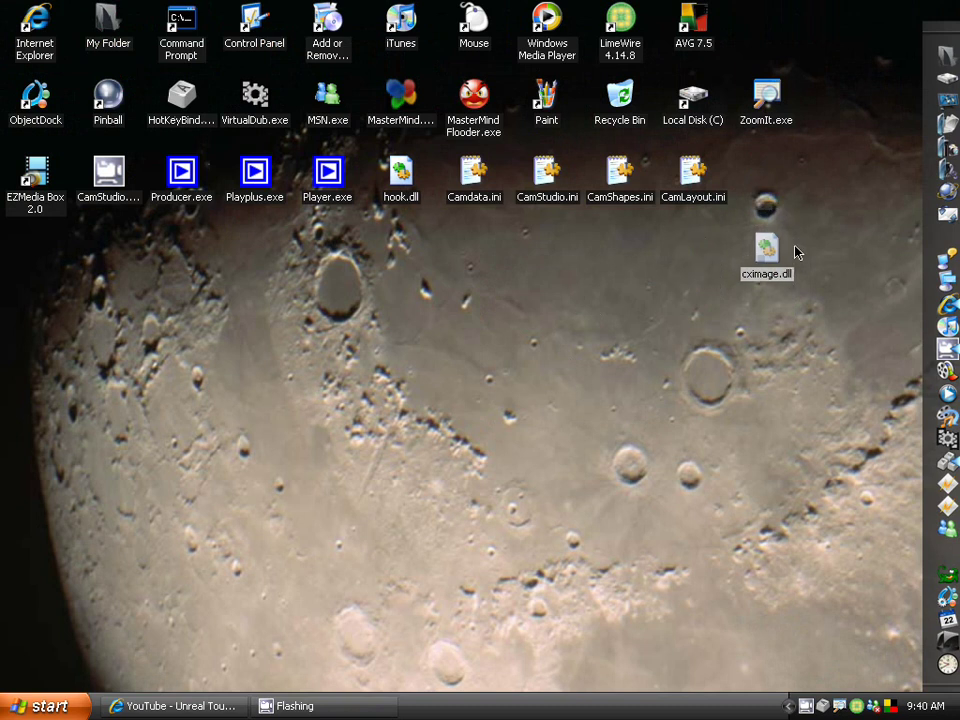
{"action": "left_click_drag", "start_coordinate": [776, 258], "coordinate": [790, 186]}
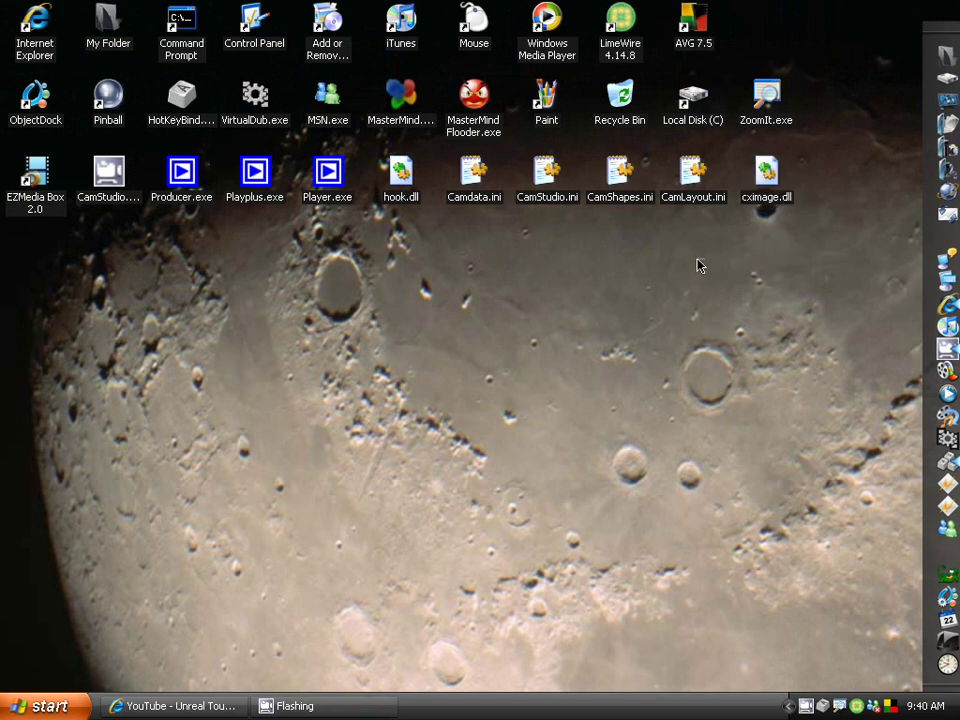
- Uncheck Align to Grid under the desktop's Arrange Icons By menu
{"action": "right_click", "coordinate": [706, 261]}
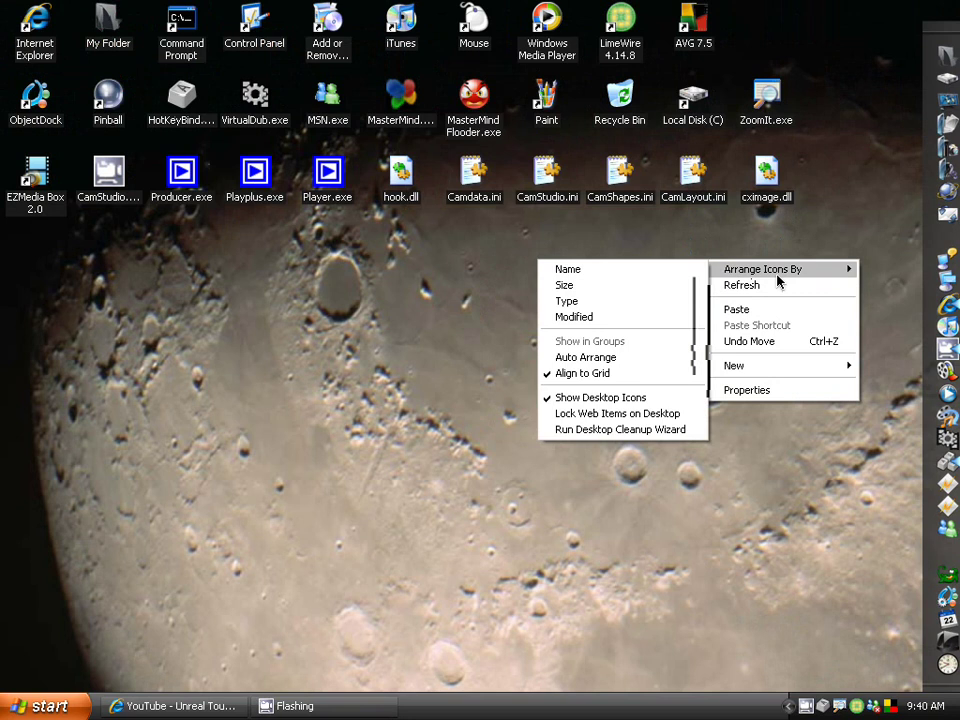
{"action": "mouse_move", "coordinate": [735, 269]}
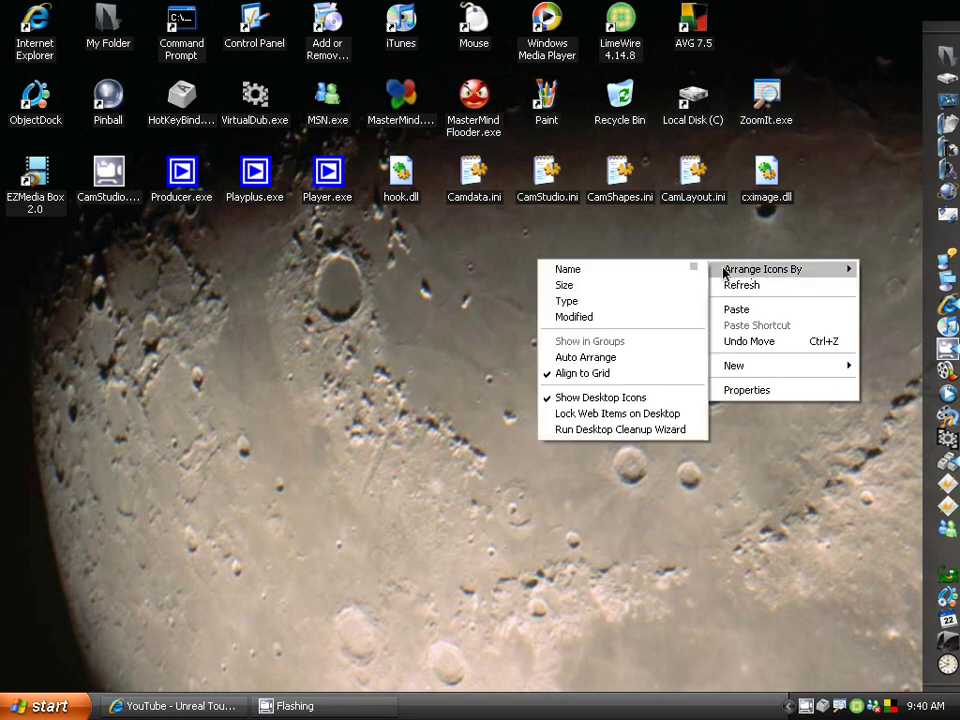
{"action": "left_click", "coordinate": [640, 377]}
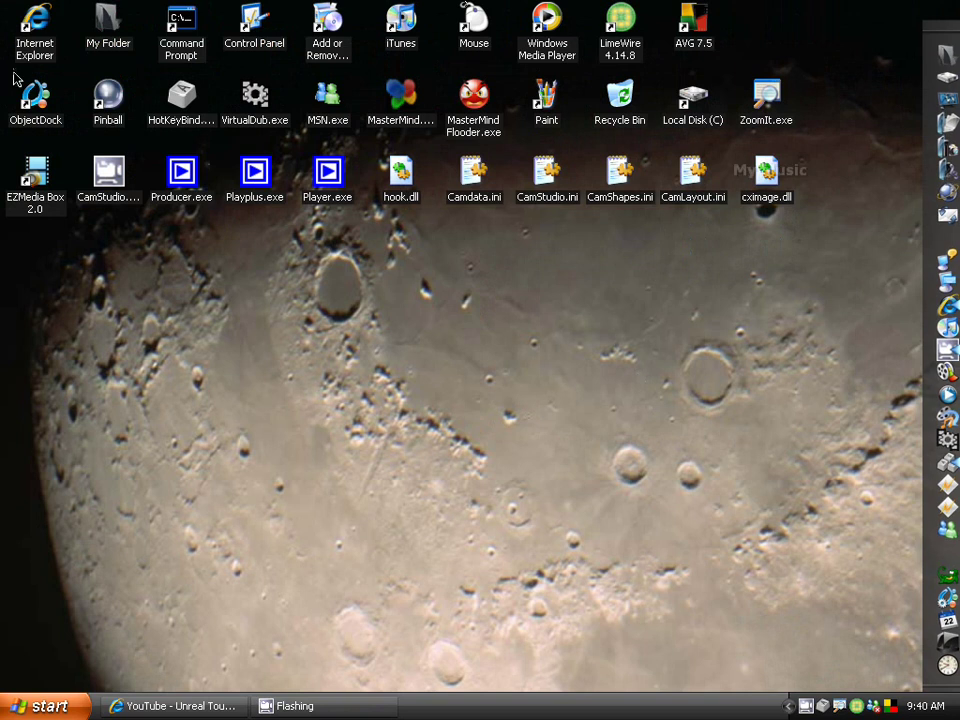
- Box-select the first rows, then all three icon rows, deselecting after each
{"action": "left_click_drag", "start_coordinate": [3, 7], "coordinate": [566, 201]}
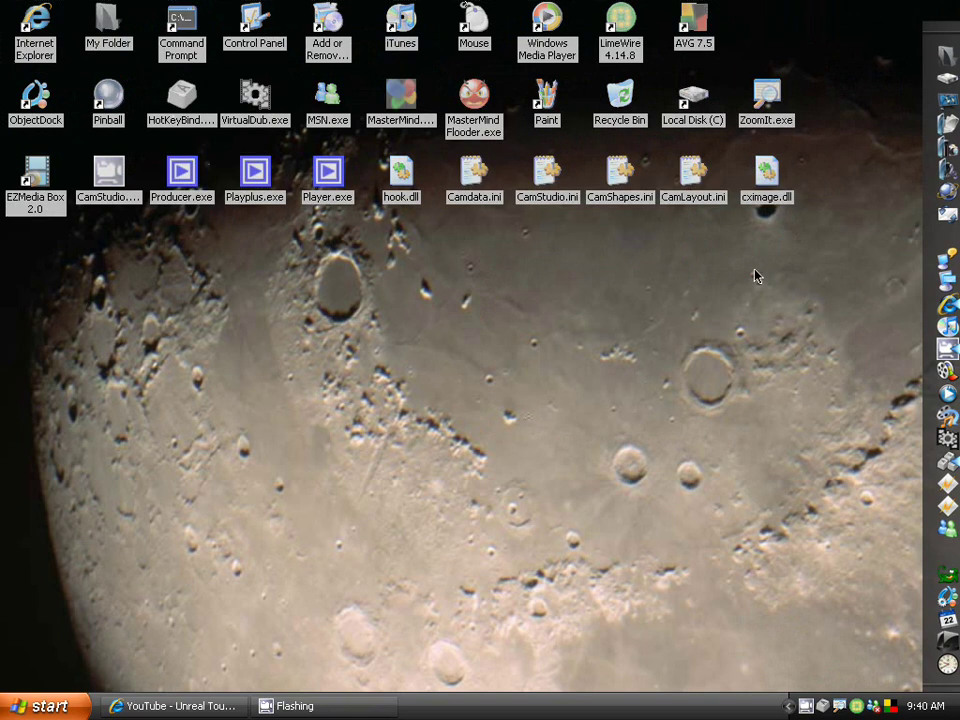
{"action": "left_click", "coordinate": [533, 220]}
{"action": "left_click_drag", "start_coordinate": [2, 2], "coordinate": [780, 289]}
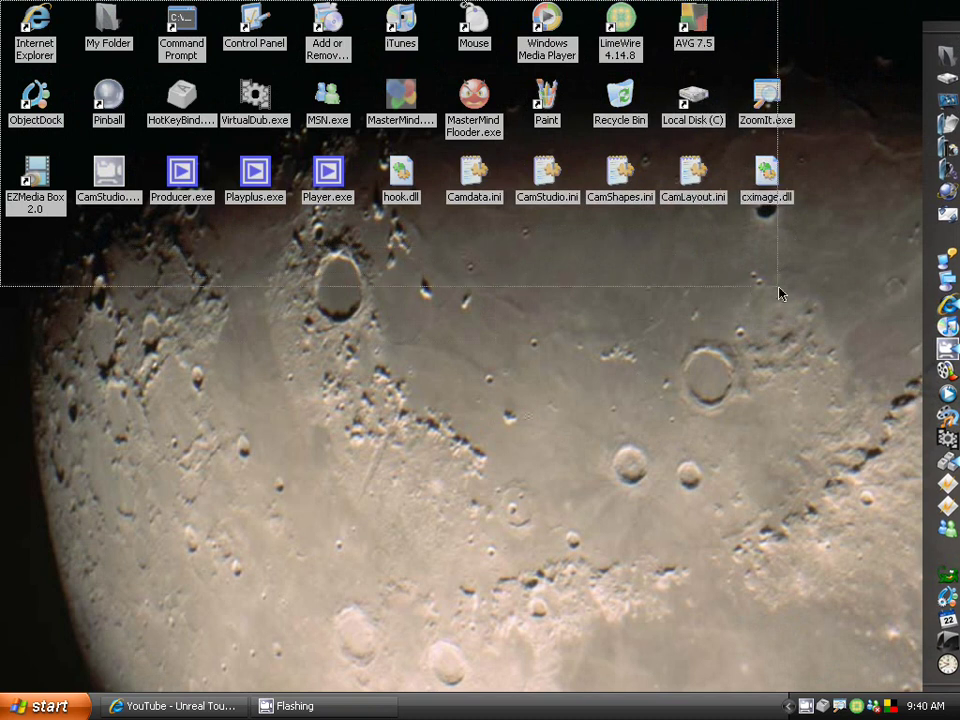
{"action": "left_click", "coordinate": [729, 155]}
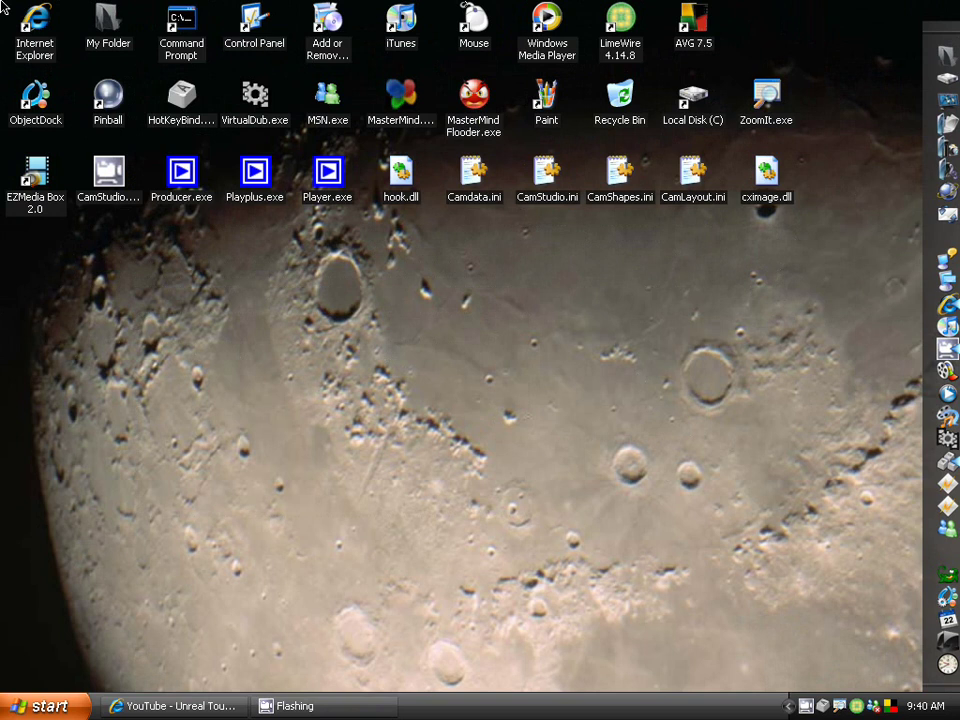
- Show the desktop's Arrange Icons By options, then dismiss them without changes
{"action": "right_click", "coordinate": [325, 237]}
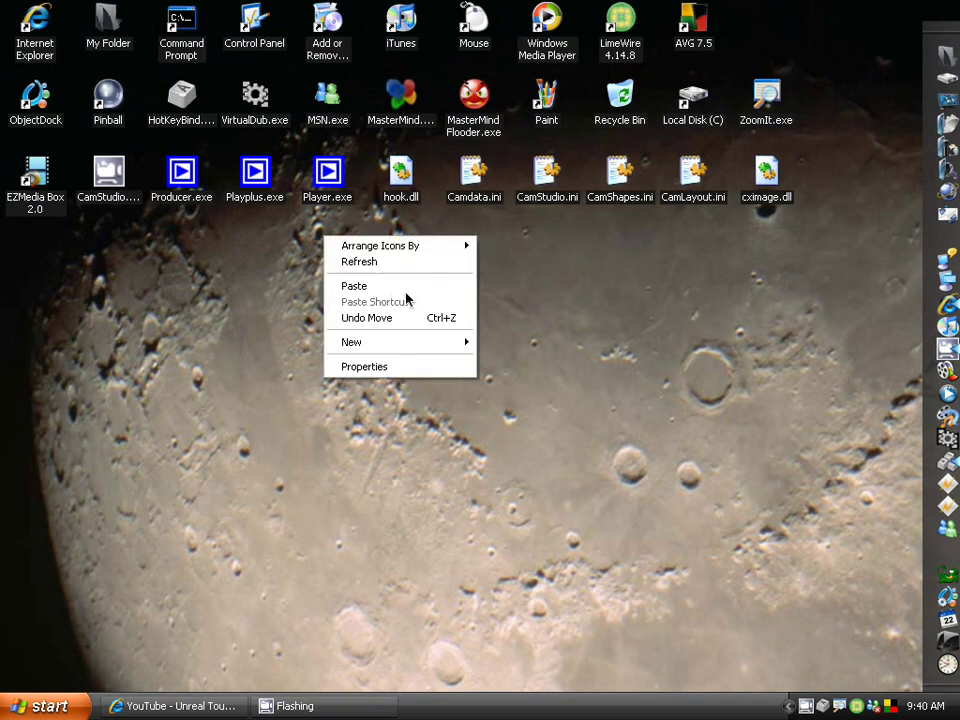
{"action": "mouse_move", "coordinate": [467, 249]}
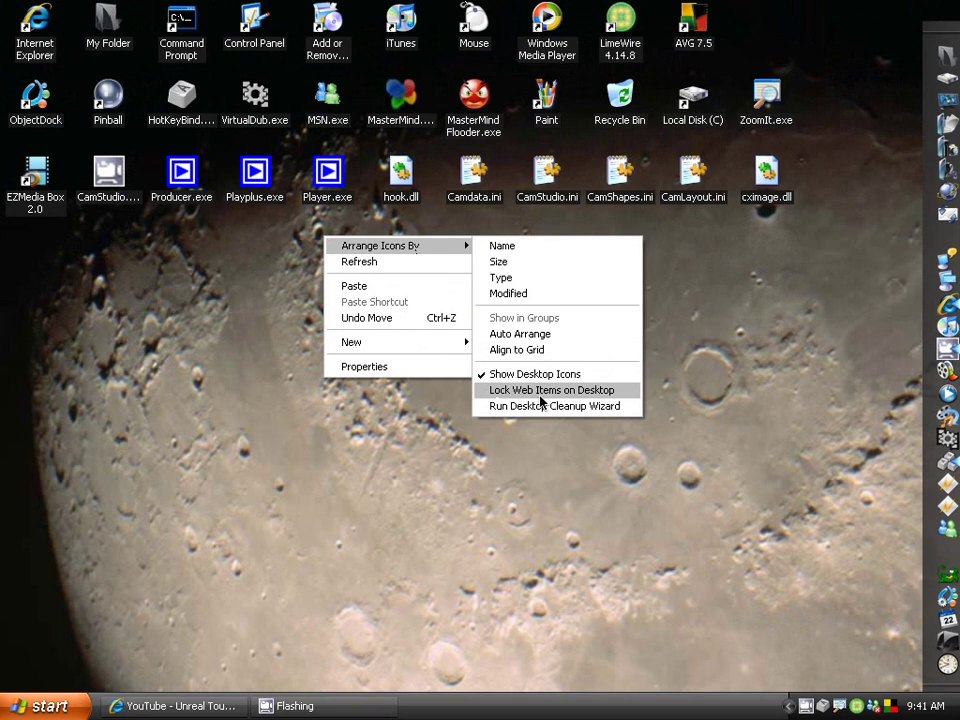
{"action": "left_click", "coordinate": [576, 467]}
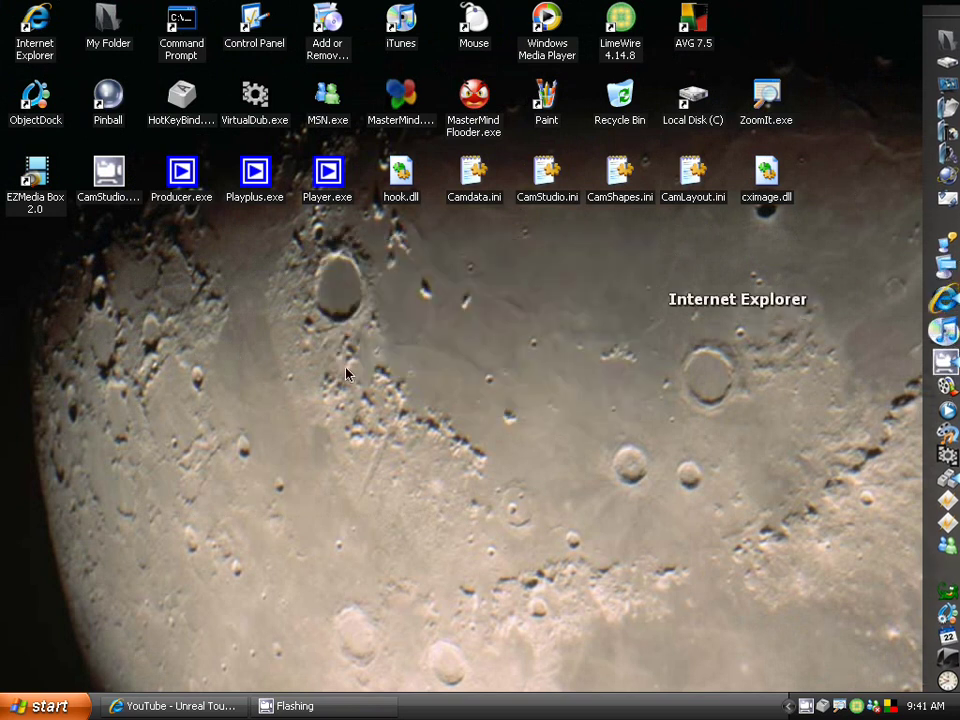
- Select HotKeyBind.exe to reveal its full name, then deselect it and right-click the desktop
{"action": "left_click", "coordinate": [182, 124]}
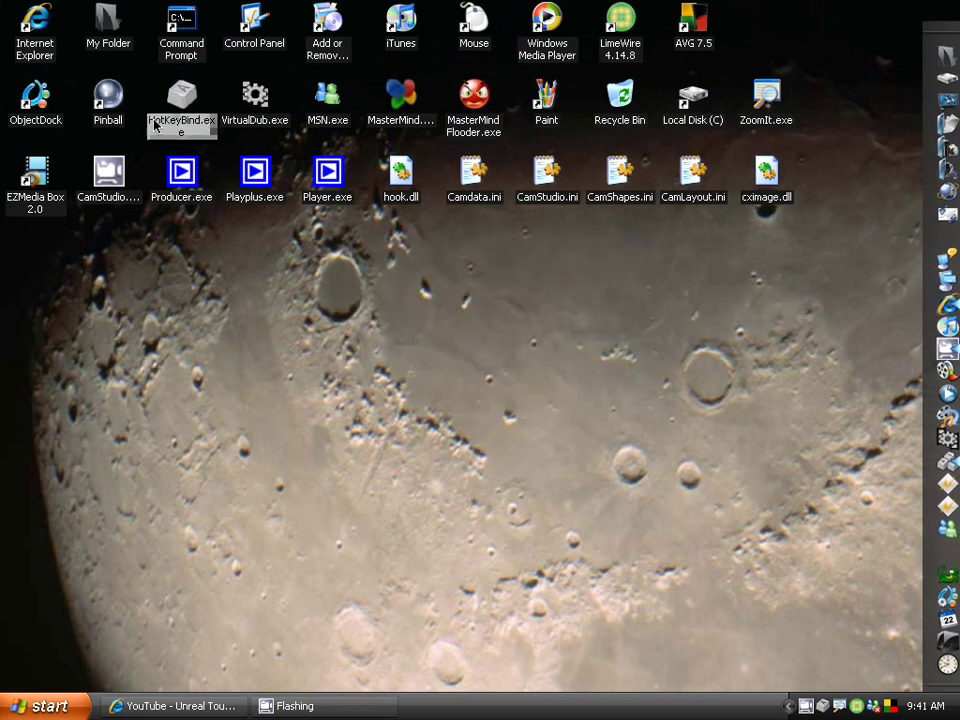
{"action": "left_click", "coordinate": [196, 317]}
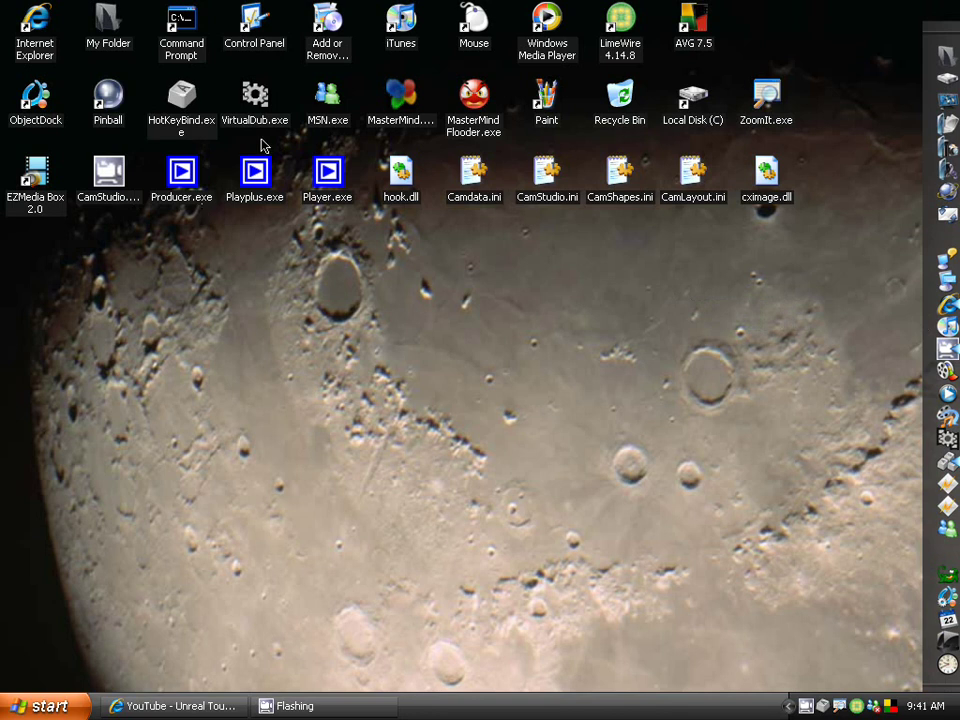
{"action": "right_click", "coordinate": [315, 68]}
{"action": "left_click", "coordinate": [270, 64]}
- Nudge cximage.dll slightly left off the grid, then sweep the bottom edge and dismiss the desktop menu
{"action": "left_click", "coordinate": [766, 176]}
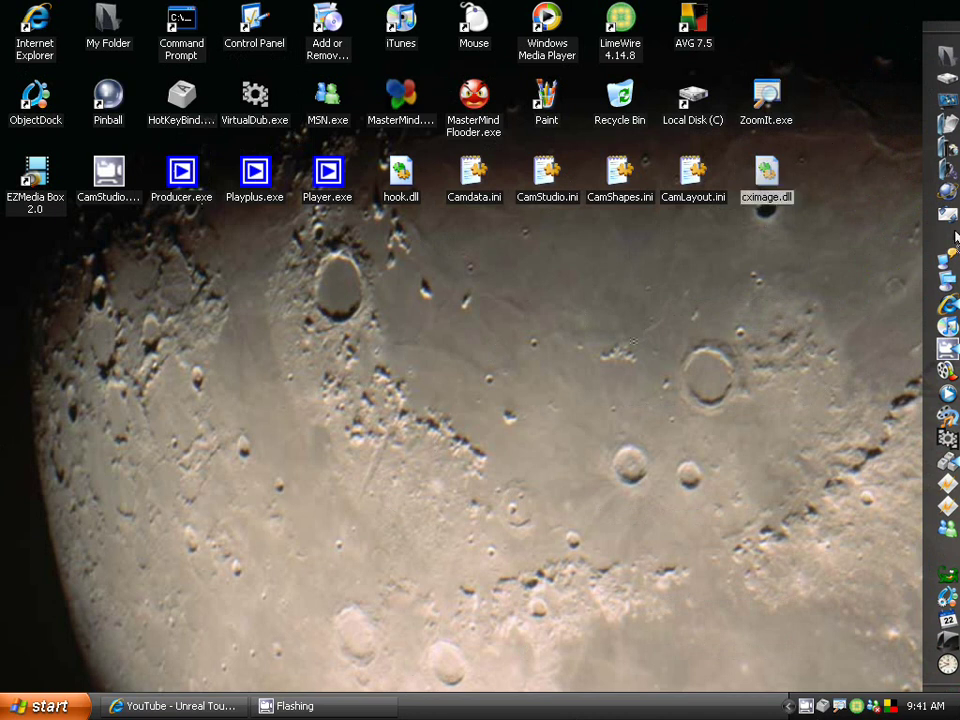
{"action": "mouse_move", "coordinate": [766, 176]}
{"action": "left_mouse_down"}
{"action": "mouse_move", "coordinate": [740, 172]}
{"action": "mouse_move", "coordinate": [754, 176]}
{"action": "left_mouse_up"}
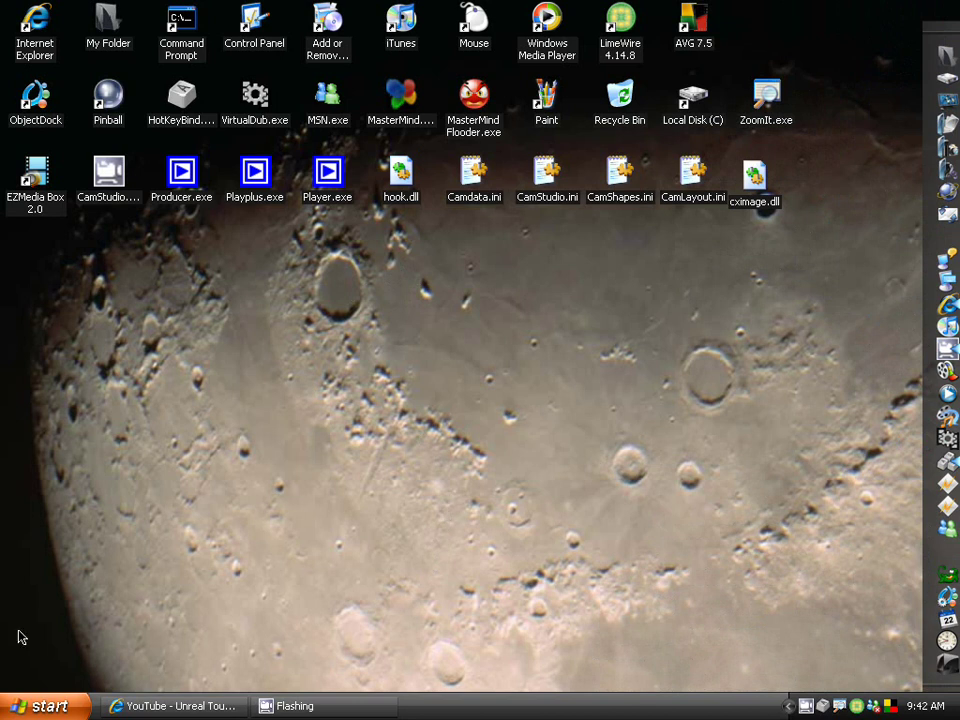
{"action": "left_click_drag", "start_coordinate": [2, 670], "coordinate": [677, 683]}
{"action": "right_click", "coordinate": [370, 445]}
{"action": "left_click", "coordinate": [306, 399]}
{"action": "left_click", "coordinate": [180, 706]}
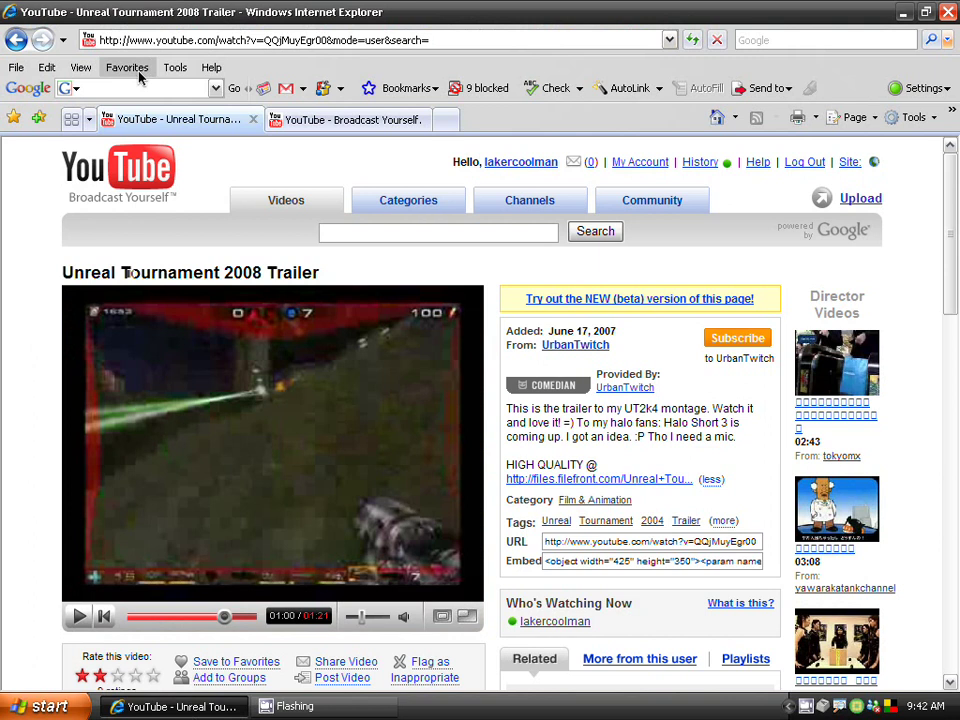
{"action": "left_click", "coordinate": [138, 72]}
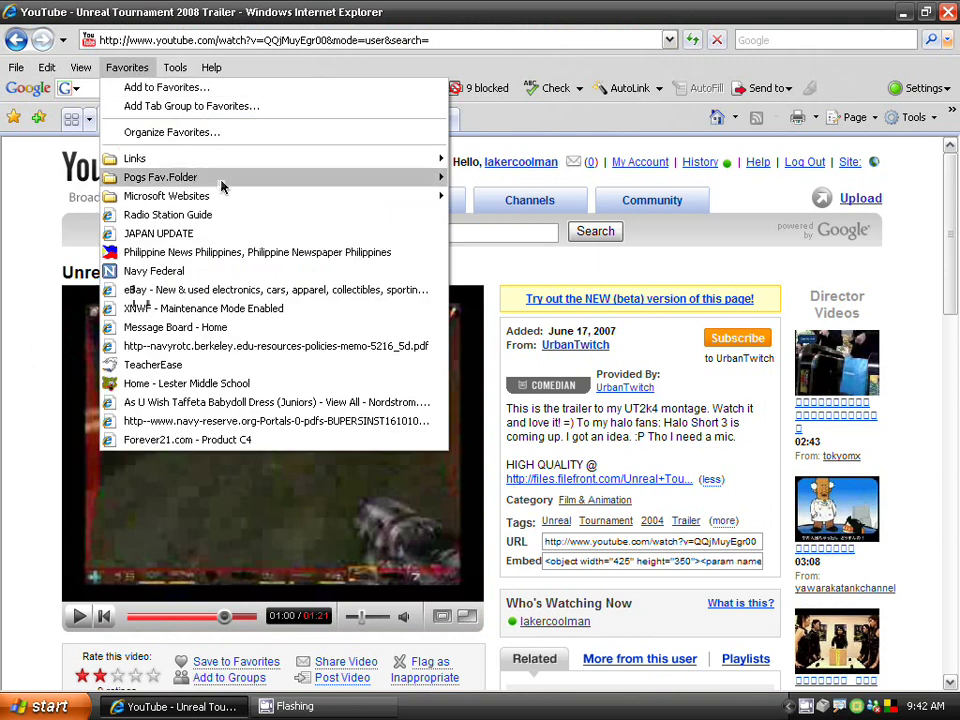
{"action": "mouse_move", "coordinate": [435, 186]}
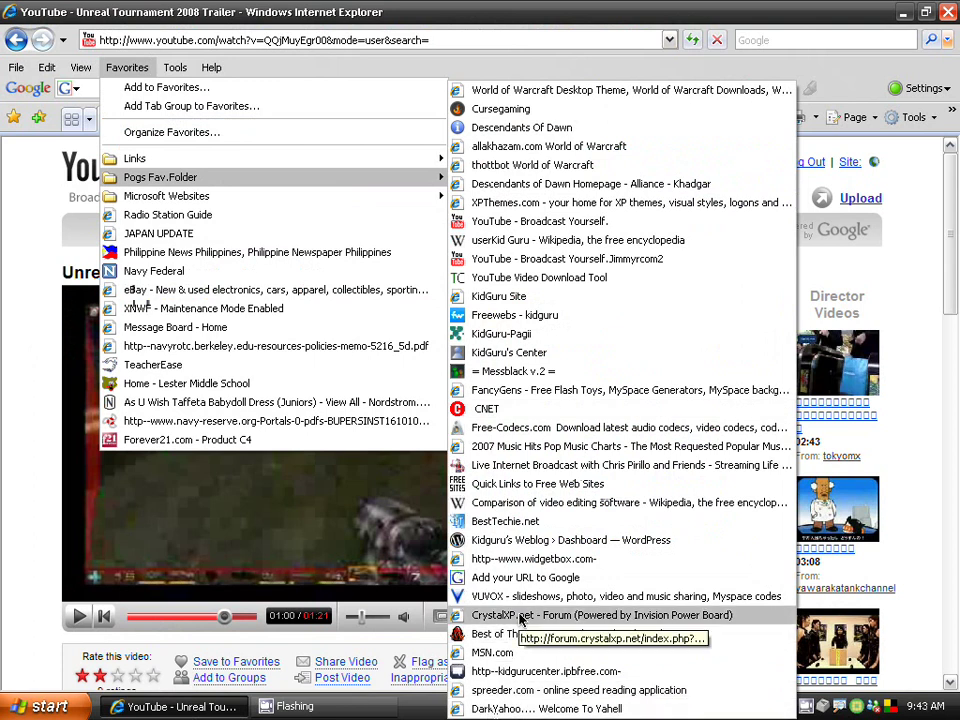
{"action": "middle_click", "coordinate": [540, 221]}
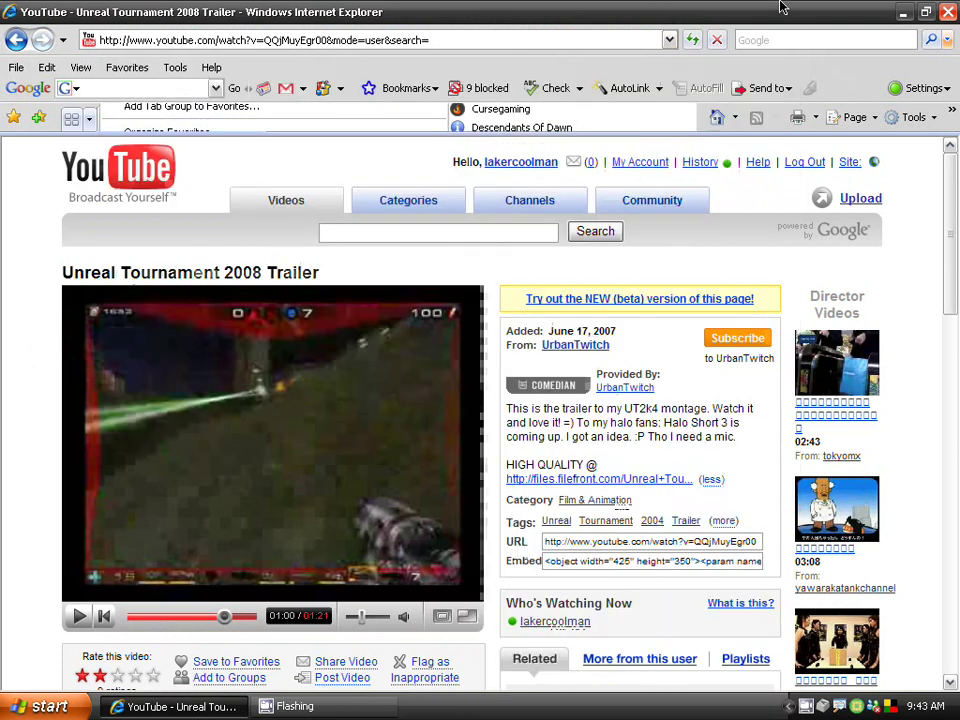
{"action": "left_click", "coordinate": [903, 13]}
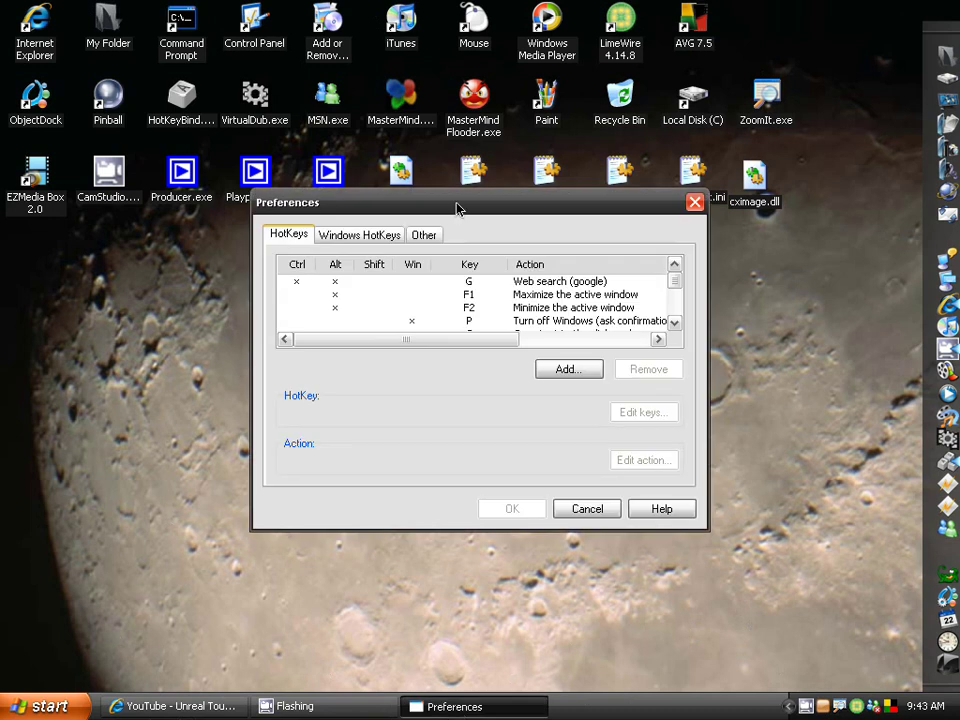
{"action": "left_click_drag", "start_coordinate": [456, 208], "coordinate": [421, 242]}
{"action": "scroll", "coordinate": [499, 336], "scroll_direction": "down", "scroll_amount": 3}
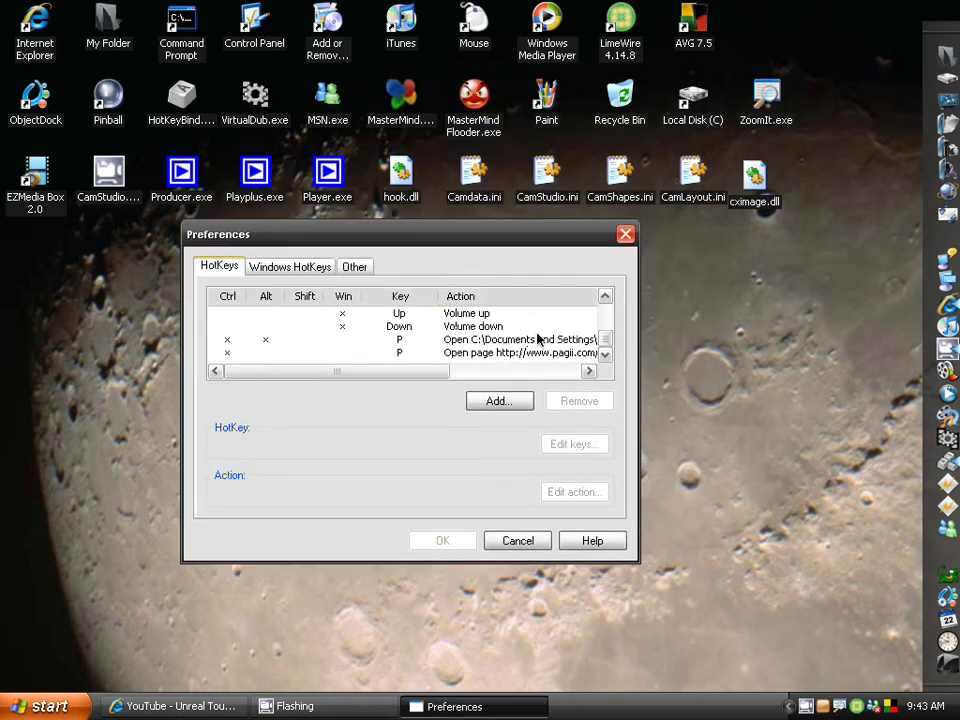
{"action": "scroll", "coordinate": [548, 330], "scroll_direction": "up", "scroll_amount": 3}
{"action": "scroll", "coordinate": [566, 315], "scroll_direction": "down", "scroll_amount": 3}
{"action": "left_click", "coordinate": [618, 242]}
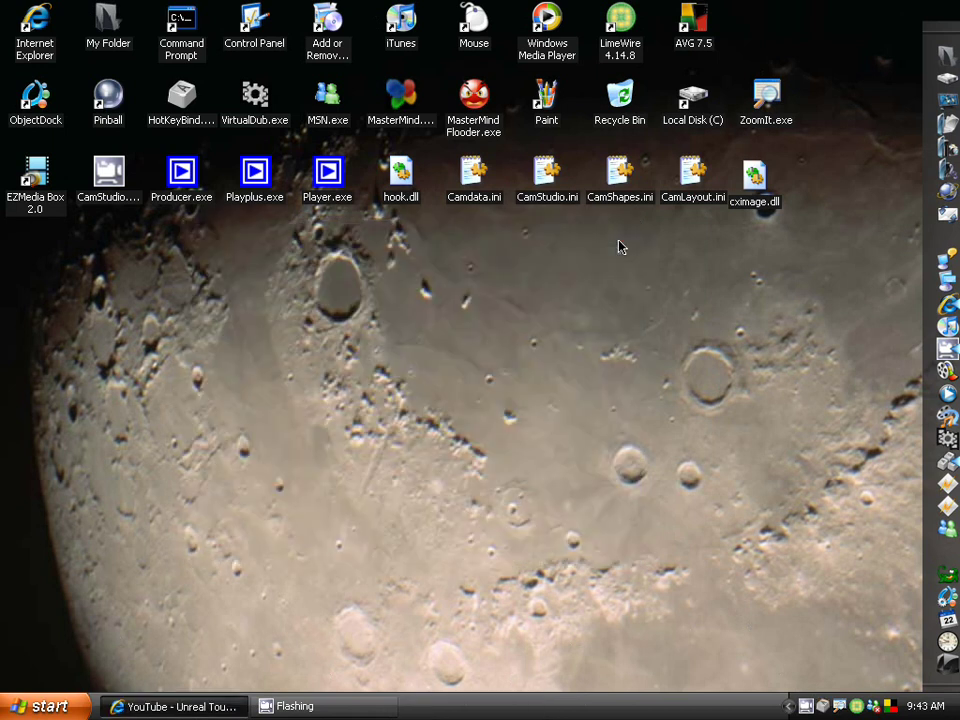
{"action": "key", "text": "ctrl+alt+p"}
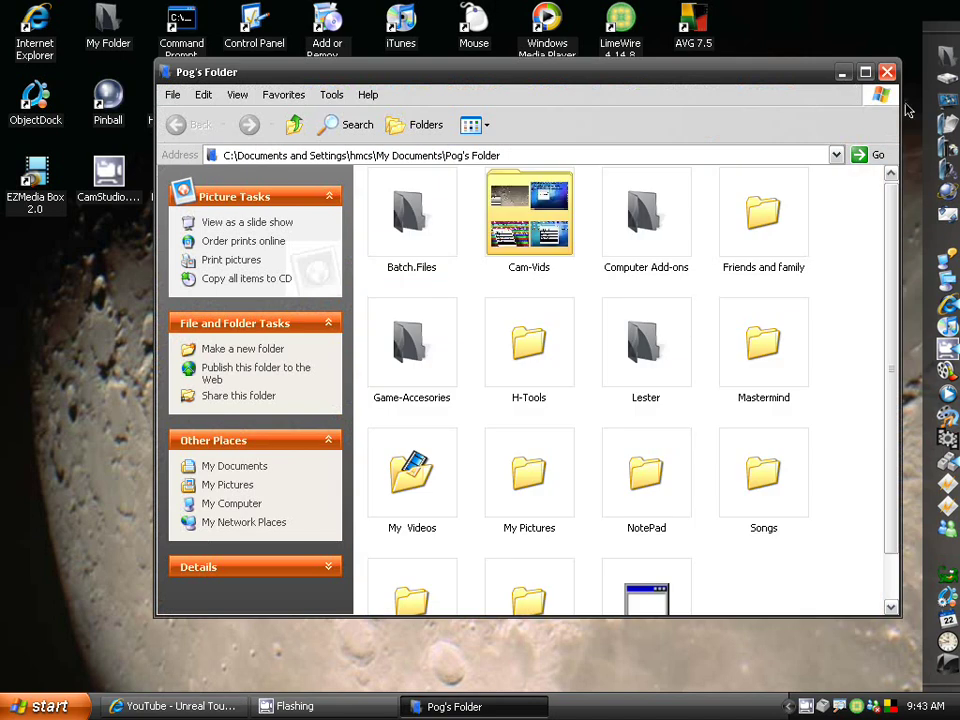
{"action": "left_click", "coordinate": [886, 72]}
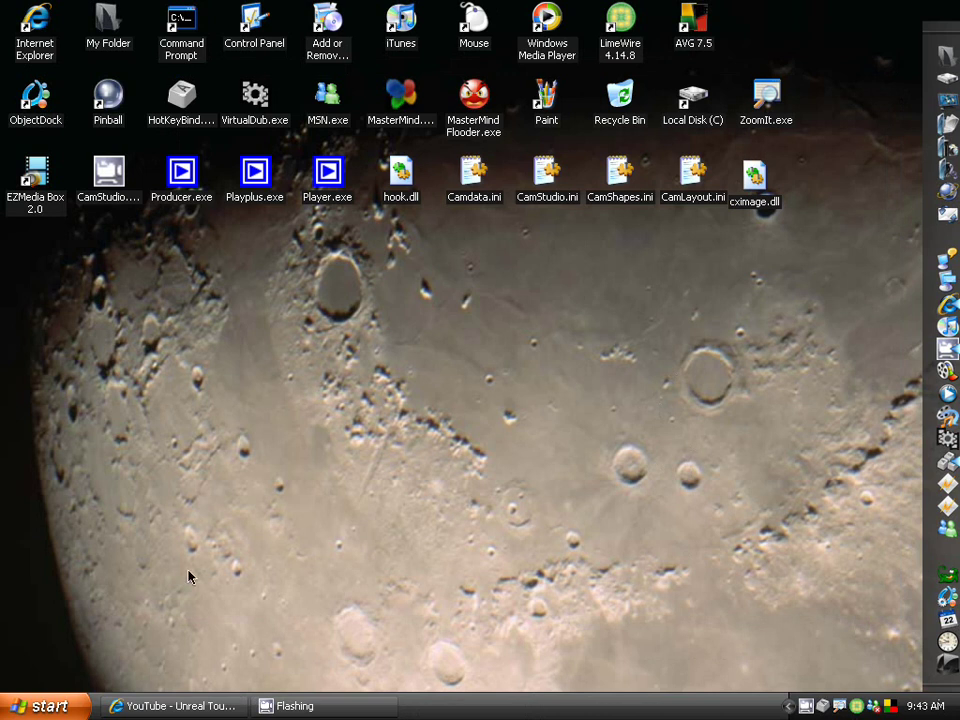
{"action": "left_click_drag", "start_coordinate": [1, 1], "coordinate": [797, 435]}
{"action": "left_click", "coordinate": [3, 3]}
{"action": "left_click", "coordinate": [45, 706]}
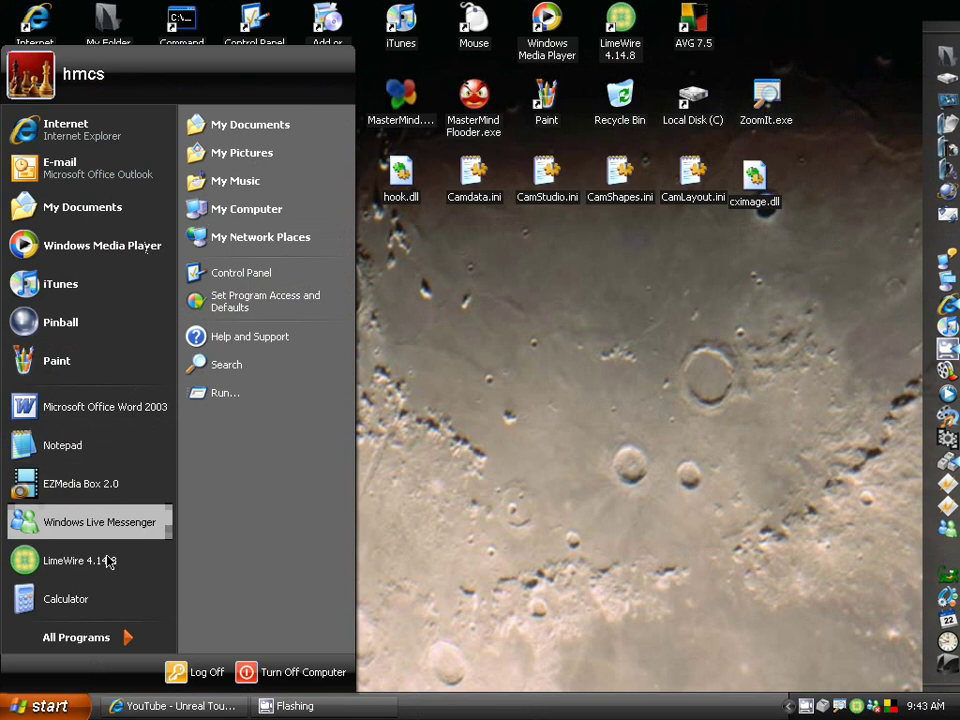
{"action": "left_click", "coordinate": [80, 637]}
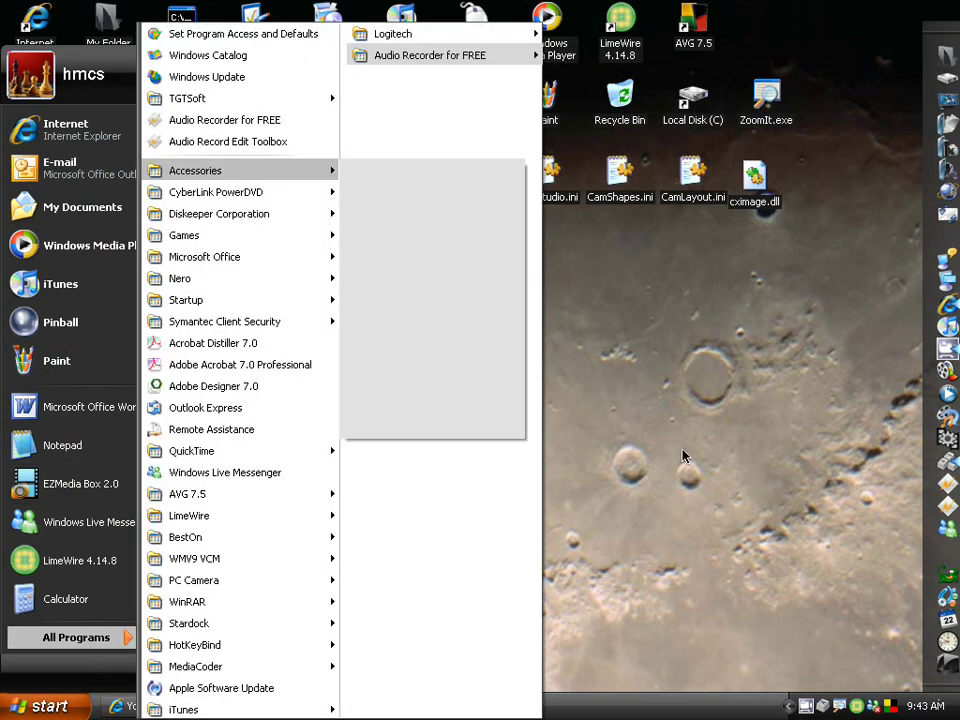
{"action": "left_click", "coordinate": [683, 456]}
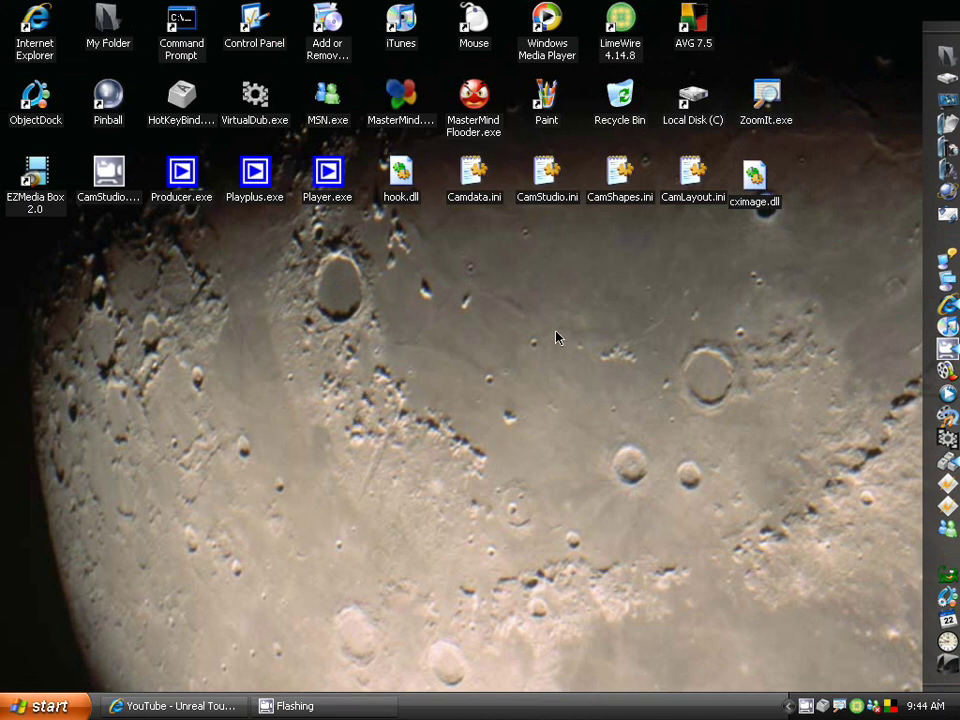
- Restore the CamStudio window from the tray and move it up and to the right
{"action": "left_click", "coordinate": [806, 707]}
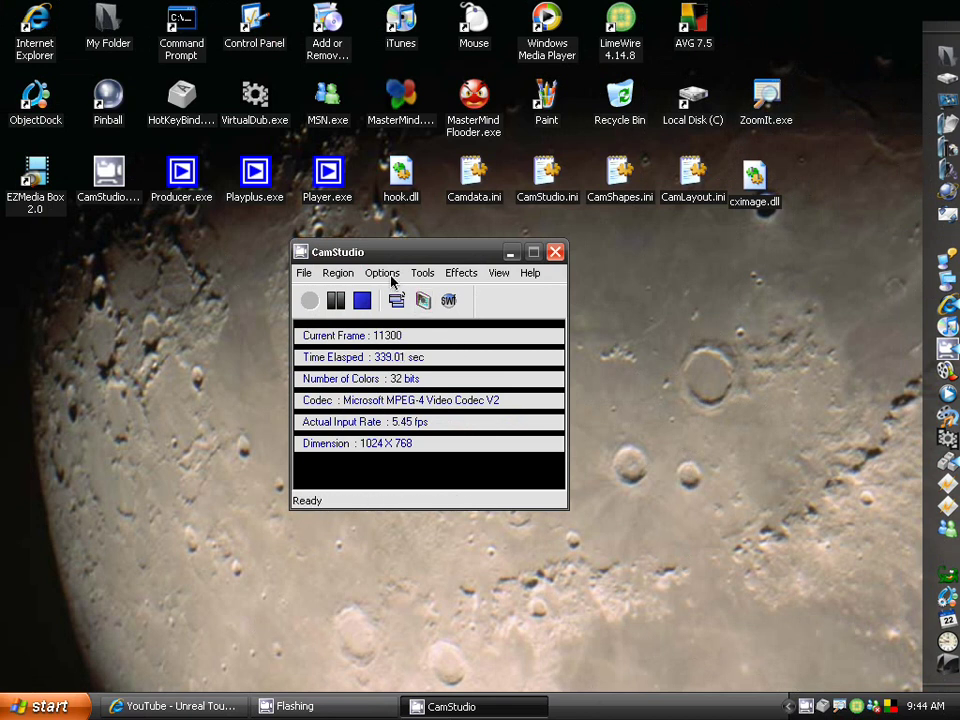
{"action": "left_click_drag", "start_coordinate": [469, 246], "coordinate": [522, 225]}
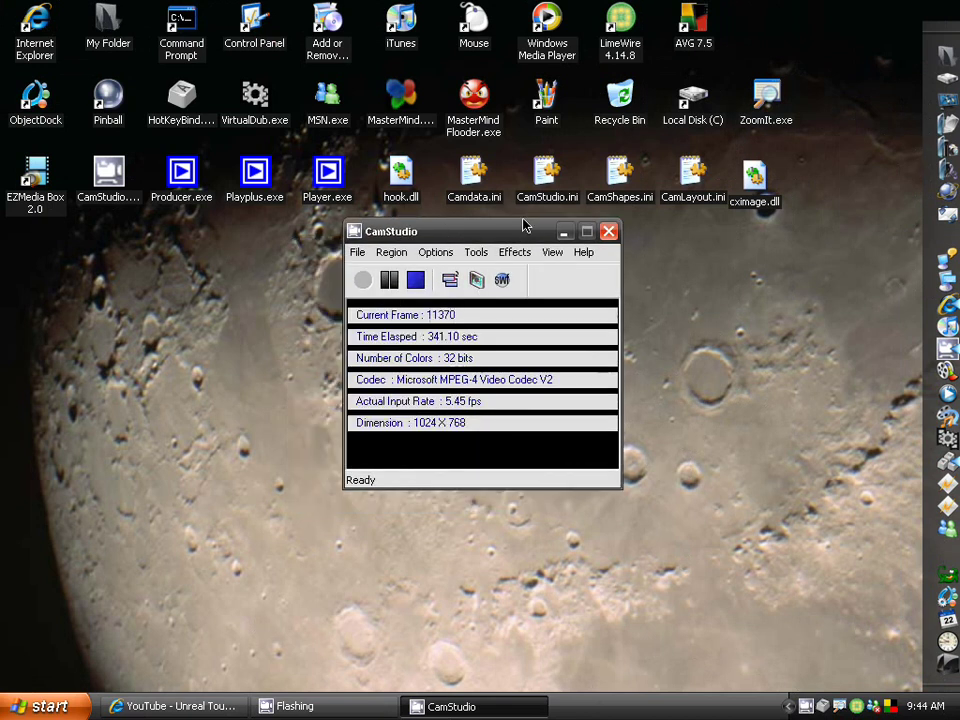